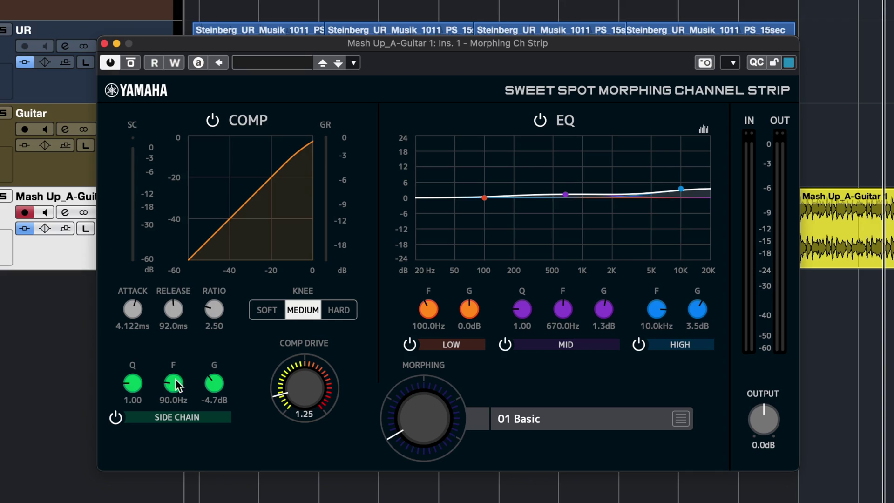
# Set the side-chain filter to 100.0 Hz with Q 1.59, leaving gain at -1.3 dB.
pyautogui.moveTo(173, 381); pyautogui.dragTo(180, 338)
pyautogui.moveTo(175, 385); pyautogui.dragTo(135, 374)
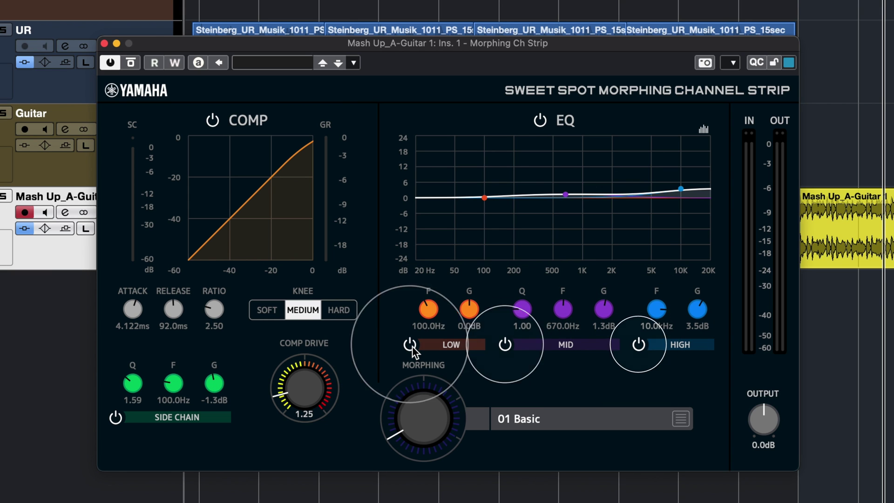
# Switch the Morphing strip's LOW and MID EQ bands off, then back on.
pyautogui.click(412, 345)
pyautogui.click(507, 346)
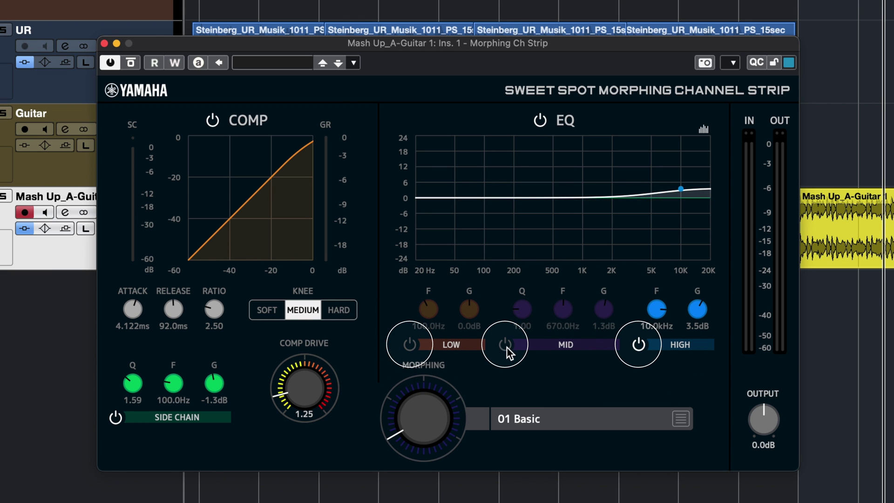
pyautogui.click(408, 344)
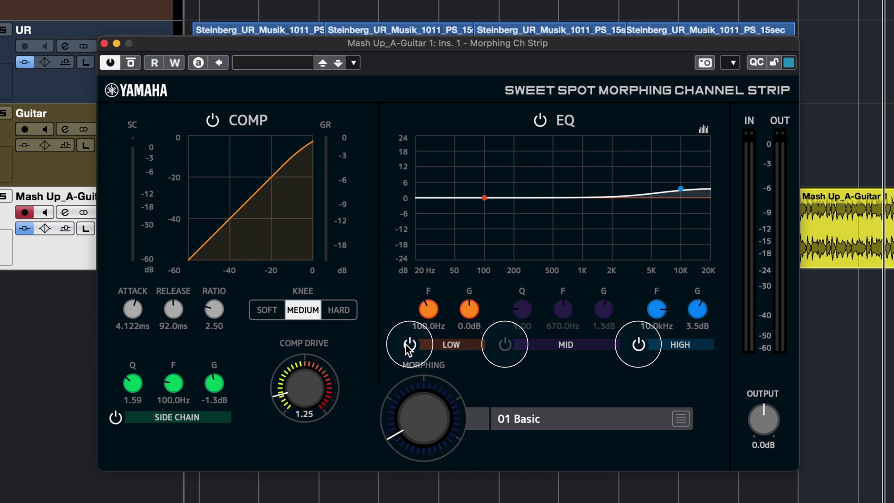
pyautogui.click(506, 344)
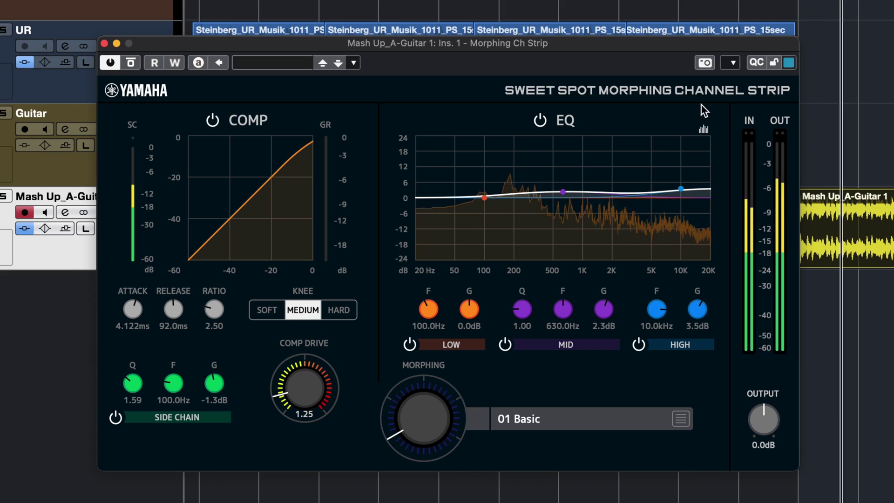
# Toggle the EQ spectrum analyzer on and off, leaving it hidden.
pyautogui.click(704, 131)
pyautogui.click(704, 131)
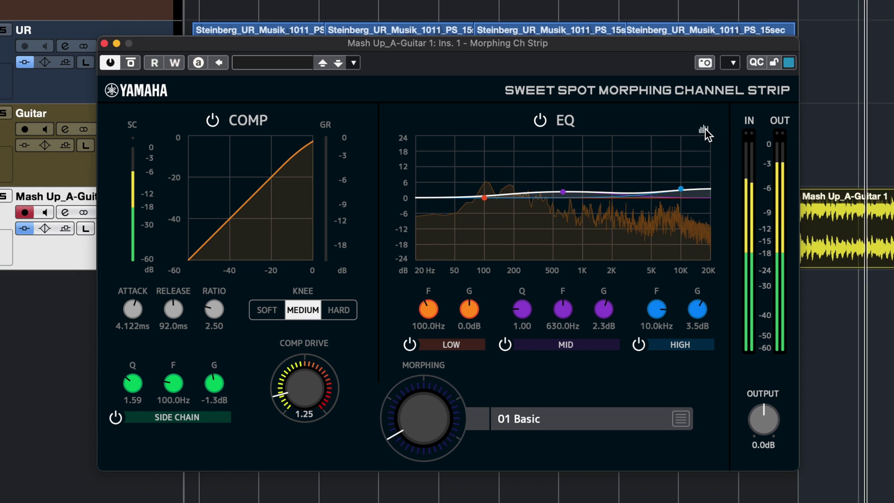
pyautogui.click(705, 130)
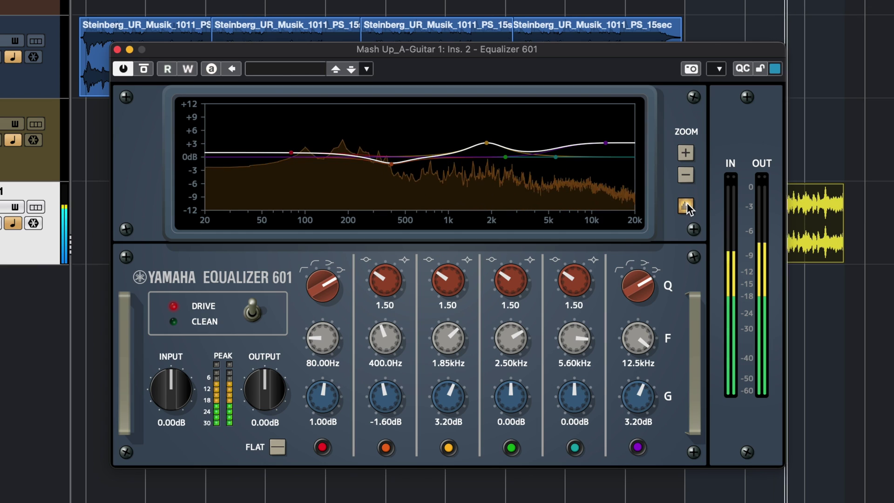
# Toggle the Equalizer 601 spectrum display and boost band 4 near 2.12 kHz.
pyautogui.click(685, 205)
pyautogui.click(686, 205)
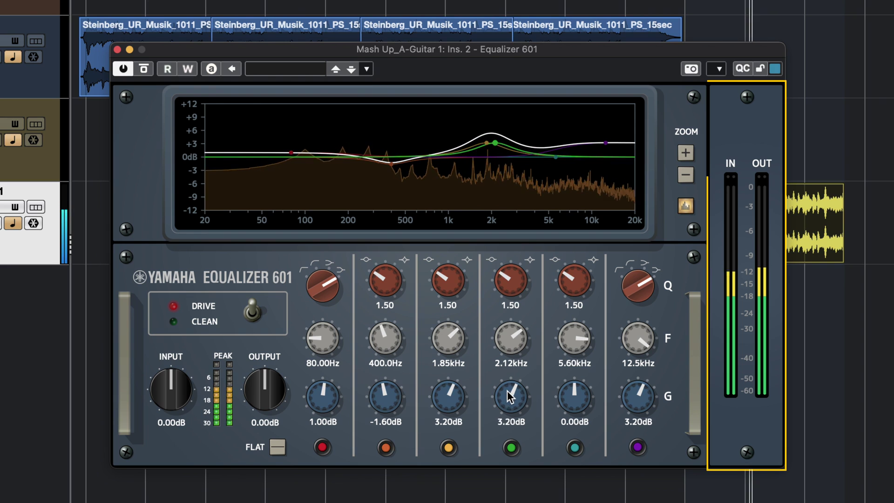
pyautogui.moveTo(322, 389)
pyautogui.mouseDown()
pyautogui.moveTo(328, 366)
pyautogui.moveTo(319, 408)
pyautogui.moveTo(323, 386)
pyautogui.mouseUp()
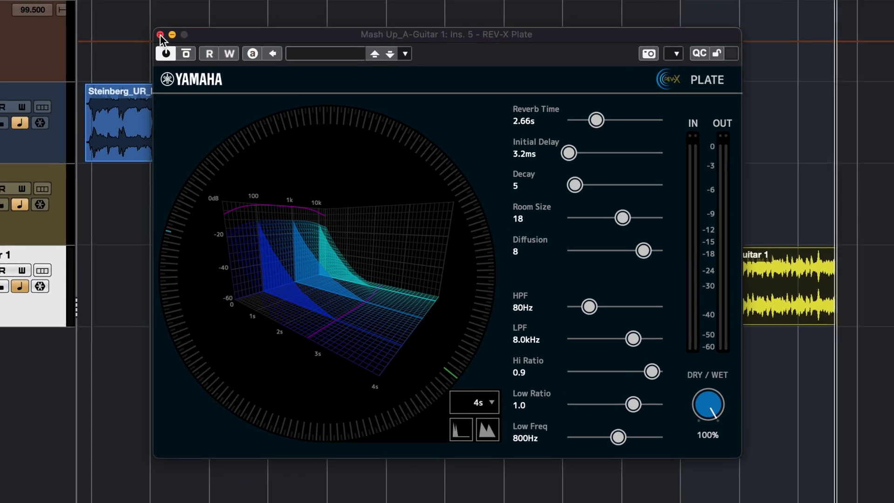
# Close REV-X Plate; set REV-X Hall to HPF 80 Hz, initial delay 25.3 ms, decay 3.
pyautogui.click(160, 34)
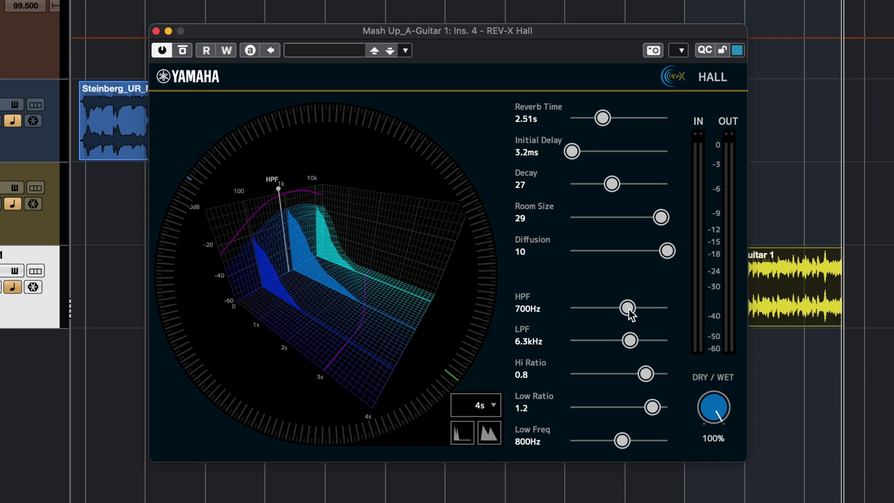
pyautogui.moveTo(603, 307); pyautogui.dragTo(592, 307)
pyautogui.moveTo(572, 152)
pyautogui.mouseDown()
pyautogui.moveTo(634, 158)
pyautogui.moveTo(582, 153)
pyautogui.mouseUp()
pyautogui.click(613, 184)
pyautogui.moveTo(615, 186); pyautogui.dragTo(574, 182)
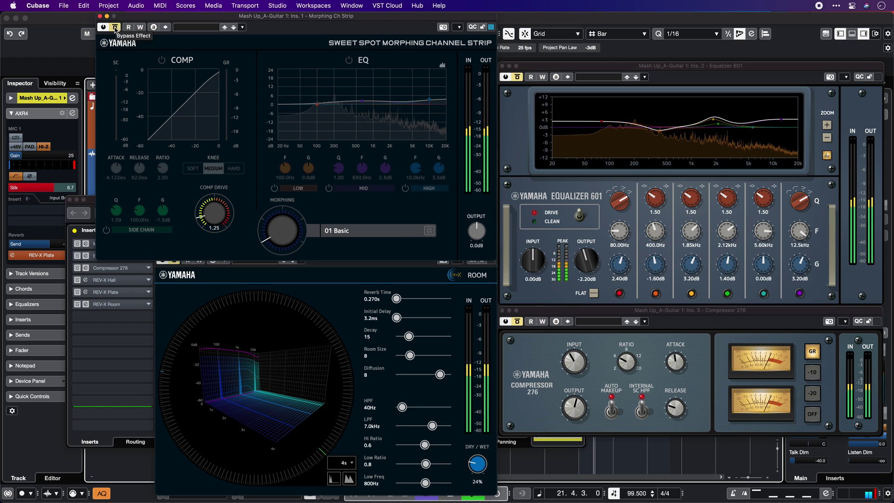
# Re-enable the Morphing Channel Strip and bring Compressor 276 to the front.
pyautogui.click(115, 27)
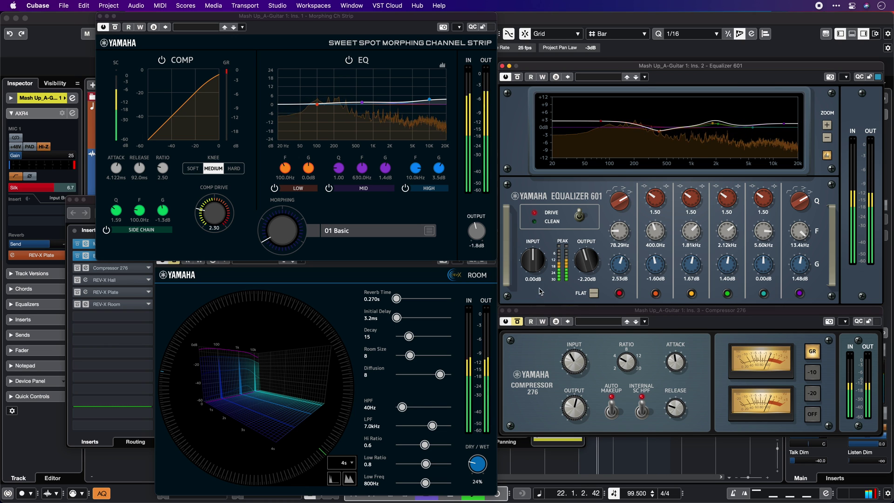
pyautogui.click(520, 324)
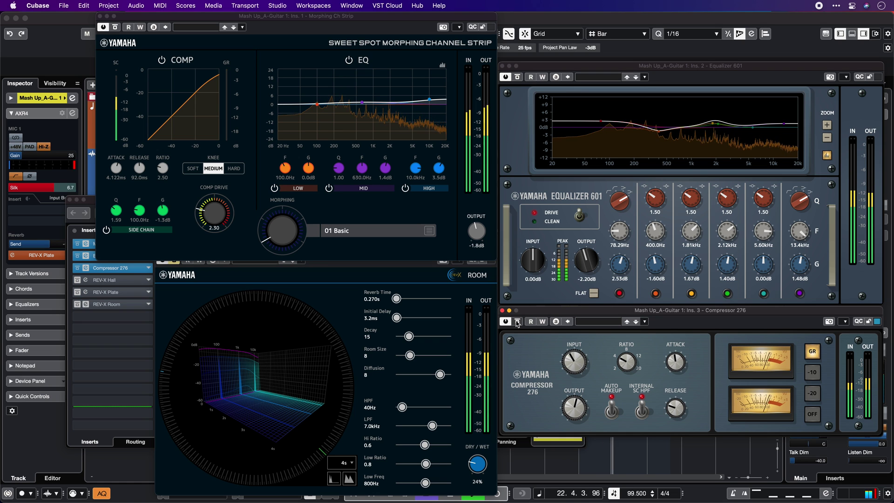
pyautogui.moveTo(576, 359)
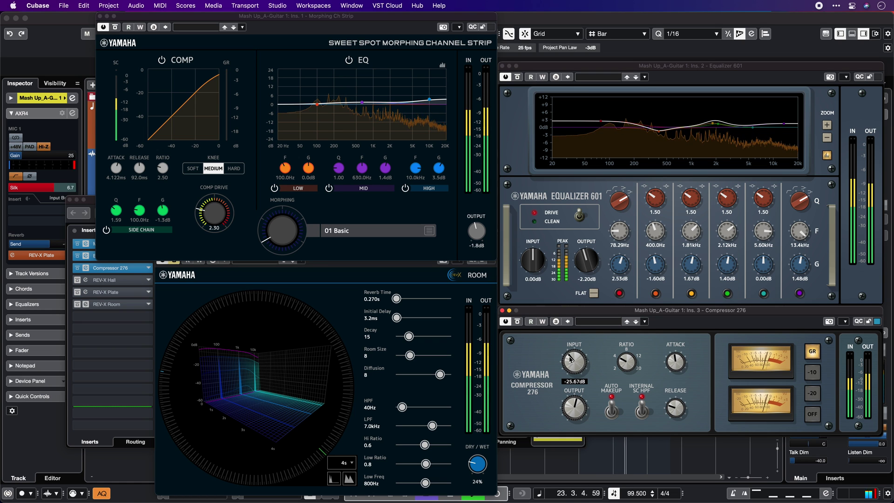
pyautogui.scroll(2, 572, 359)
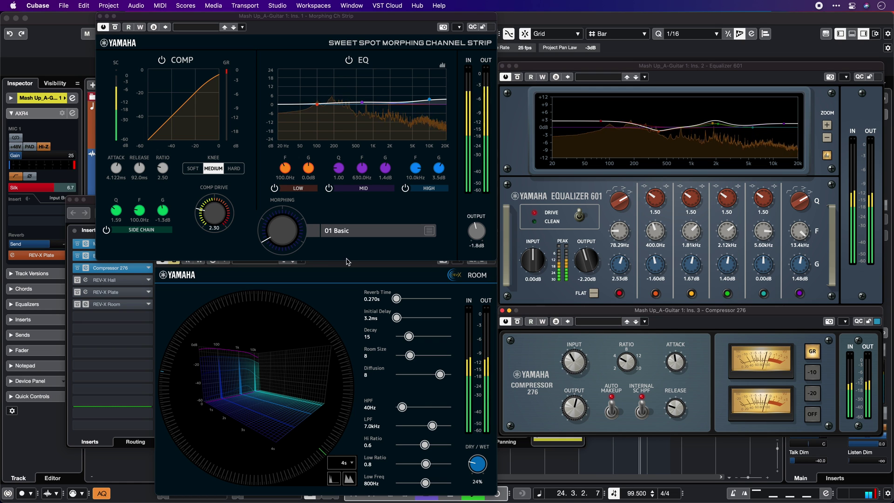
# Select the REV-X Room insert and bypass all the guitar's inserts in Channel Settings.
pyautogui.click(223, 285)
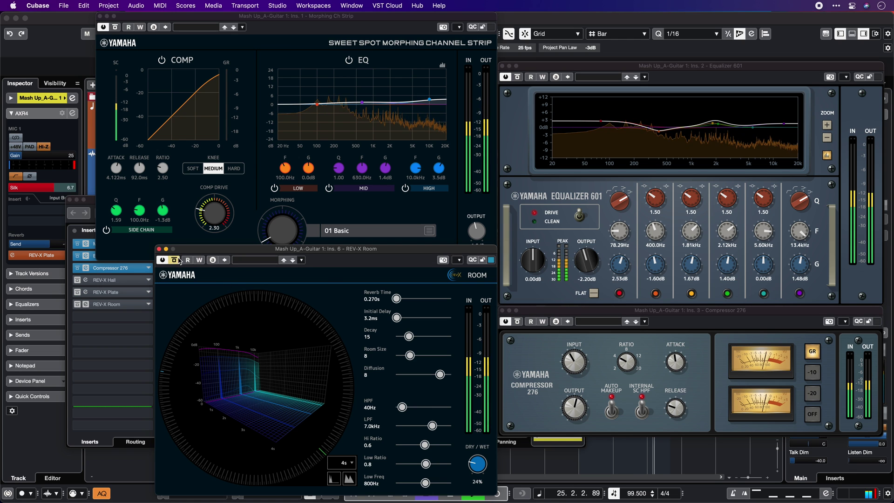
pyautogui.click(179, 260)
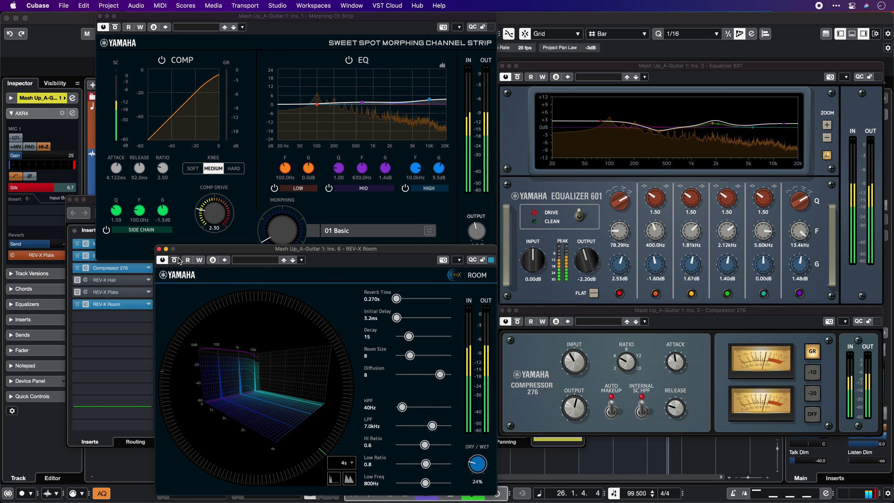
pyautogui.click(75, 230)
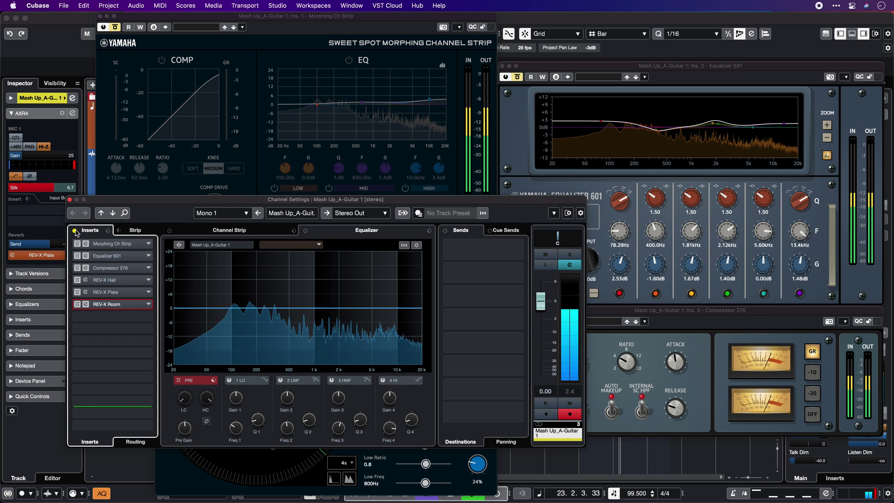
# Re-enable the inserts, start playback and A/B the guitar with inserts bypassed and active.
pyautogui.click(76, 230)
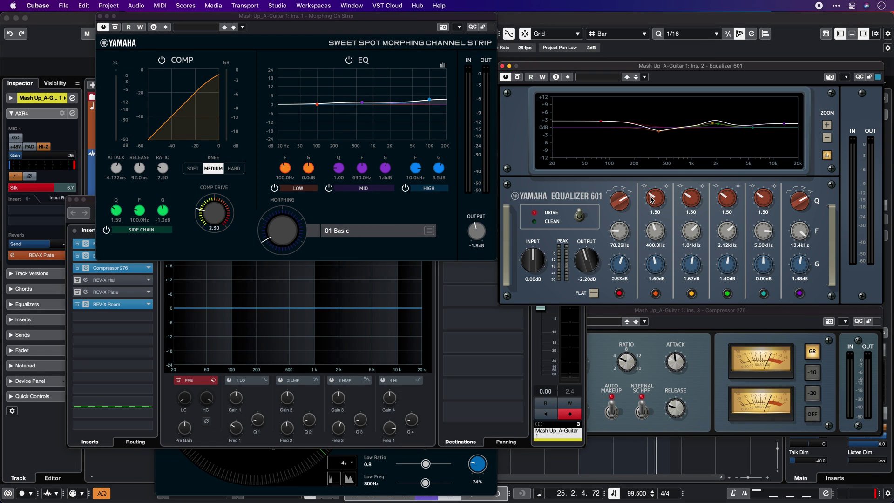
pyautogui.click(683, 331)
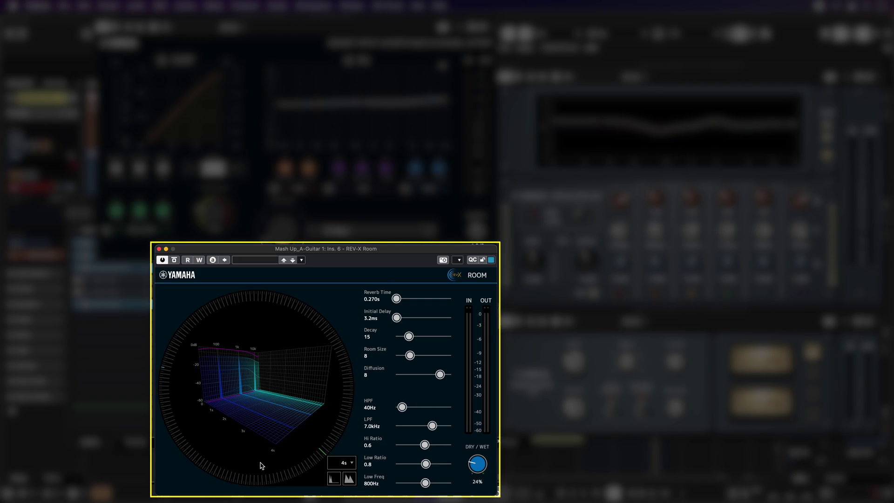
pyautogui.press('space')
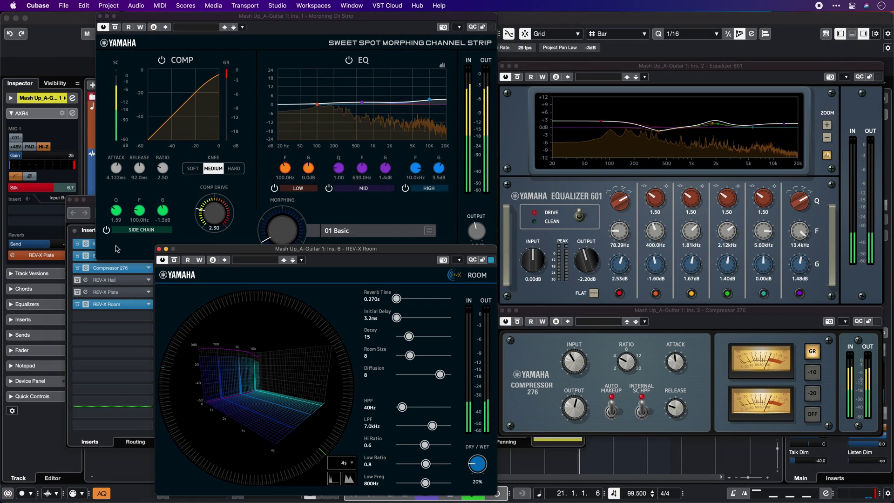
pyautogui.press('e')
pyautogui.click(75, 230)
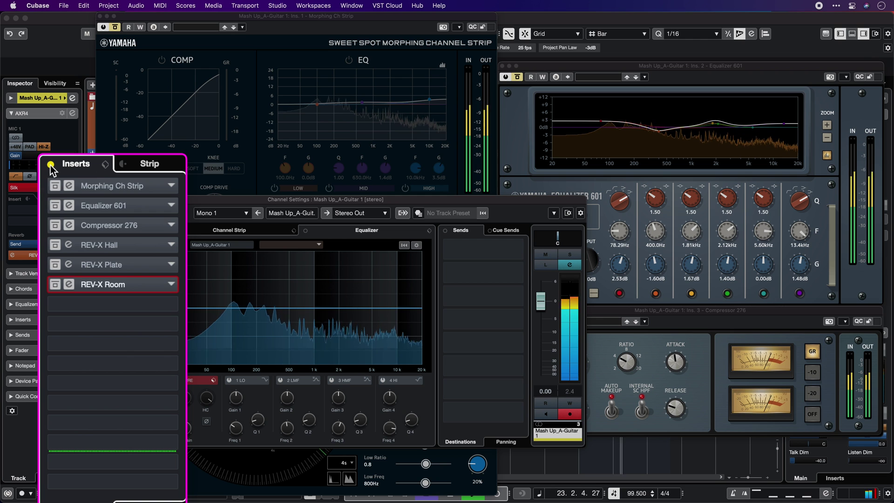
pyautogui.click(50, 164)
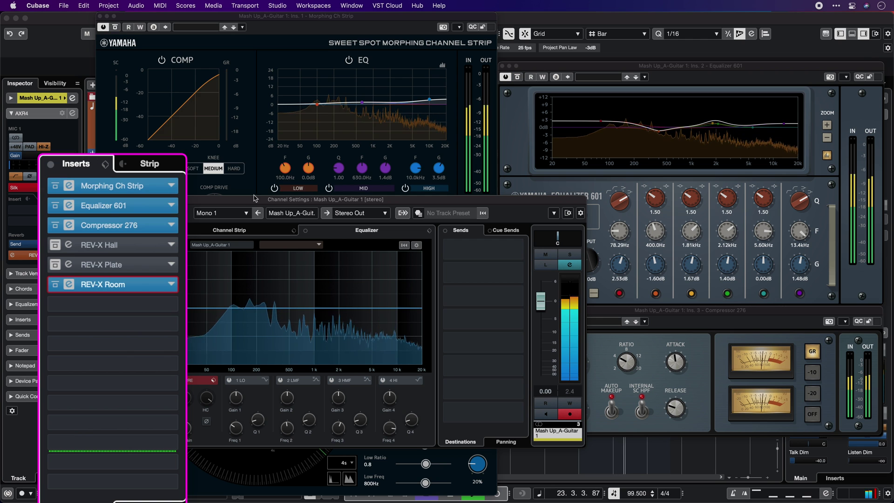
# Raise the Equalizer 601 top band gain to 3.20 dB and compare with inserts bypassed, leaving them active.
pyautogui.click(800, 261)
pyautogui.moveTo(800, 261); pyautogui.dragTo(799, 251)
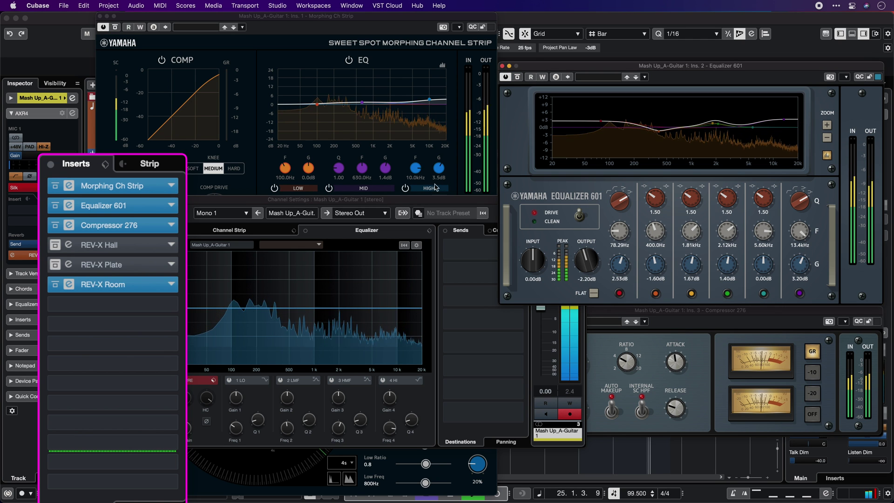
pyautogui.click(51, 167)
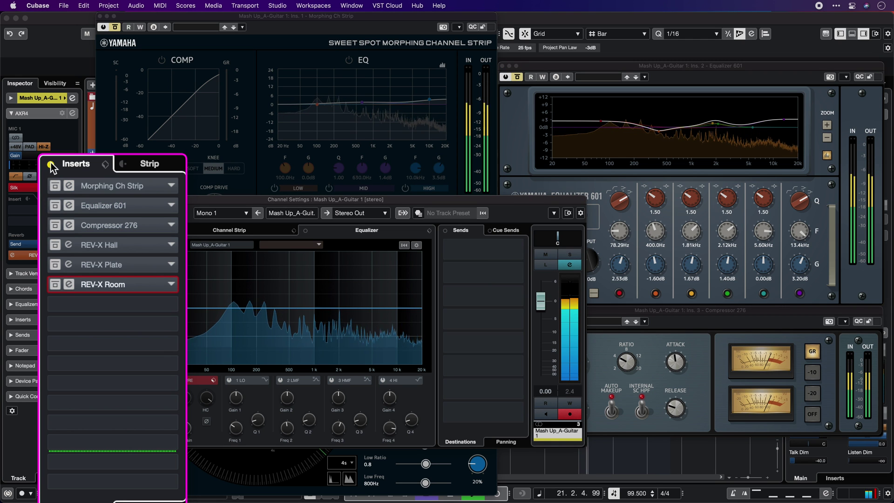
pyautogui.click(51, 164)
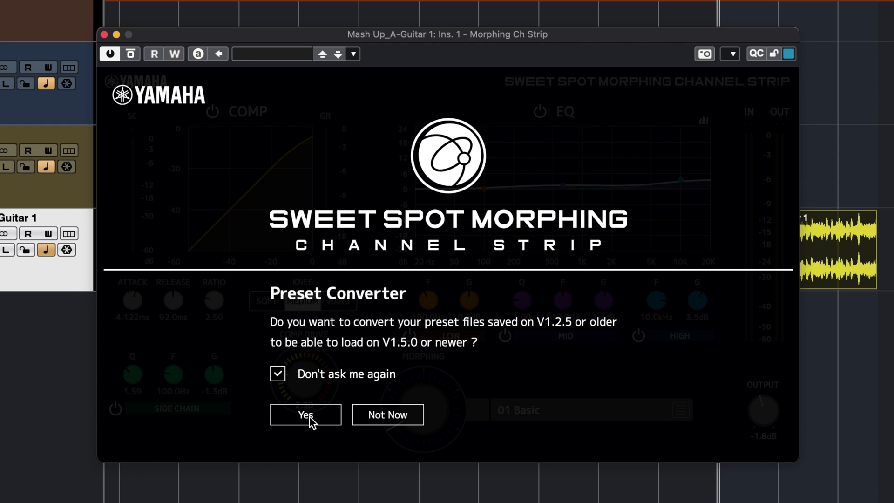
# Accept the Preset Converter prompt to convert the older Morphing Channel Strip presets.
pyautogui.click(308, 417)
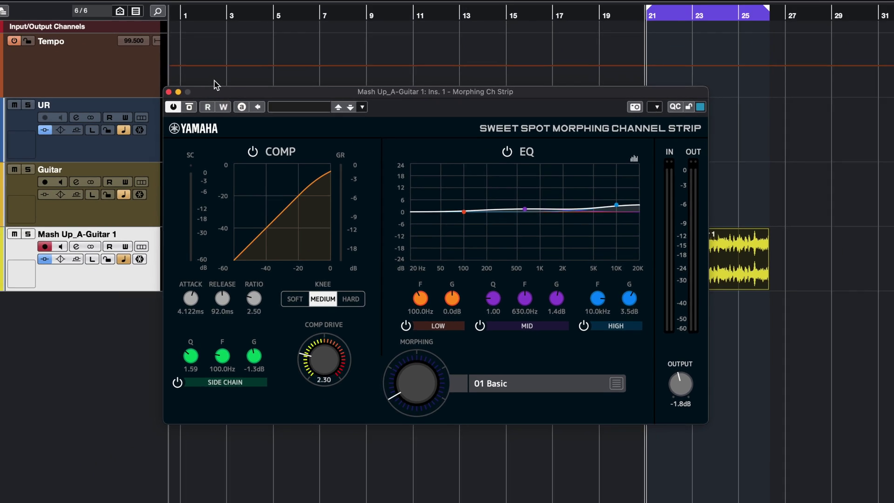
# Close the Morphing strip and leave MIC 1 unlinked from MIC 2.
pyautogui.click(169, 92)
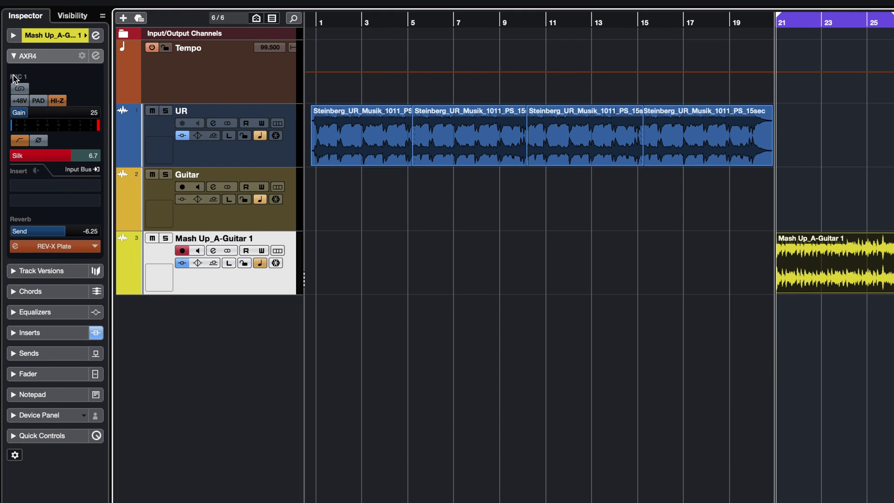
pyautogui.click(21, 90)
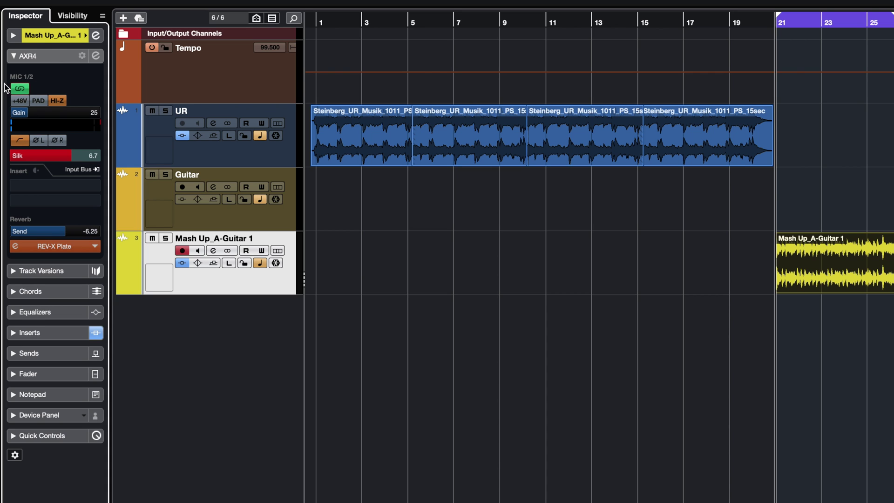
pyautogui.click(21, 90)
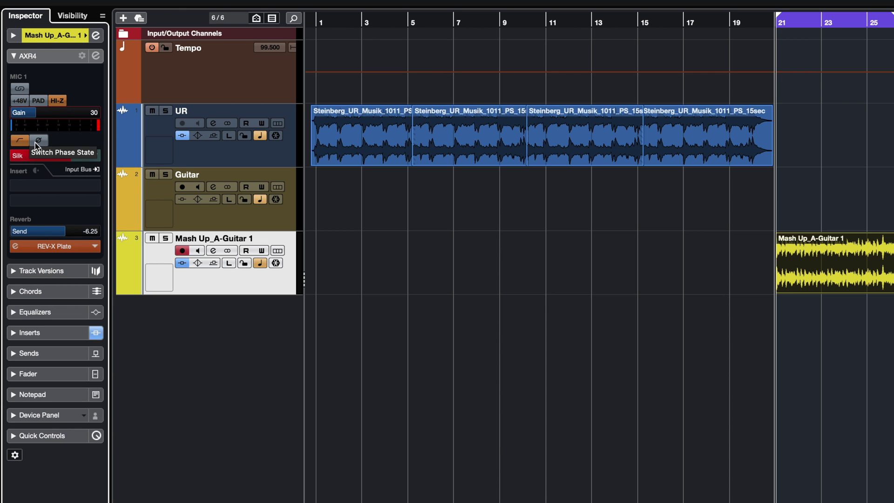
# Turn MIC 1's Silk back on with the red texture.
pyautogui.click(15, 157)
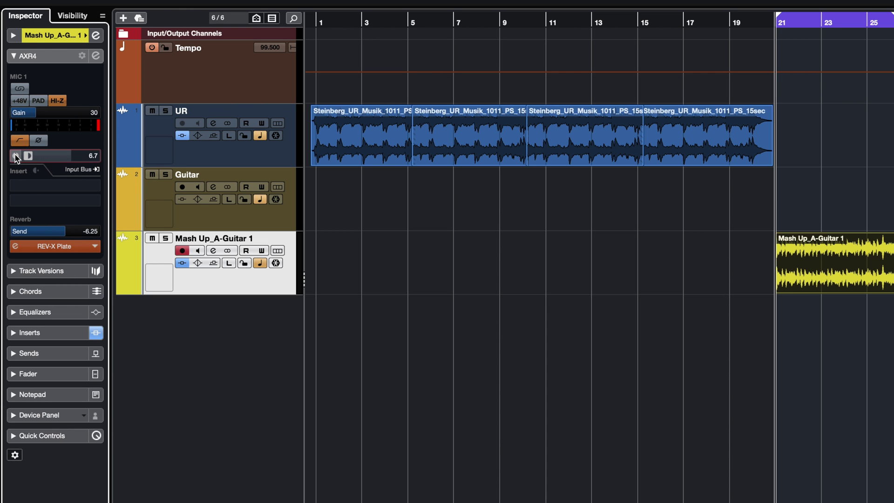
pyautogui.click(15, 157)
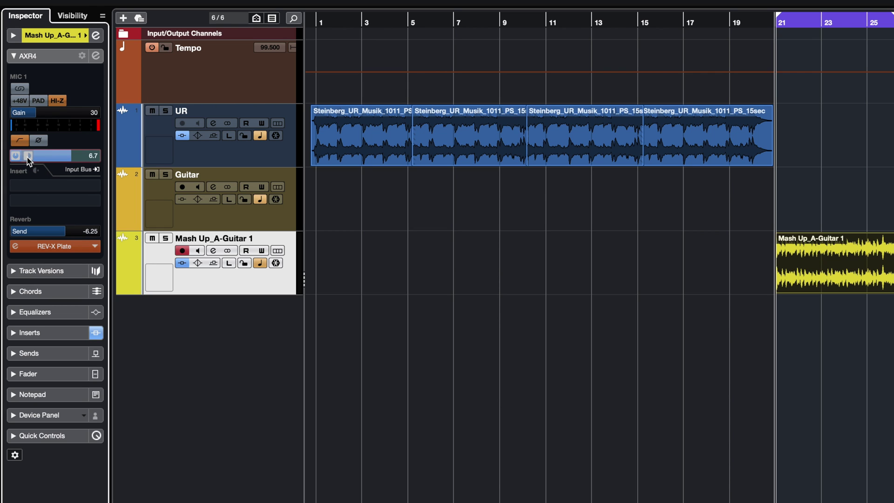
pyautogui.click(28, 156)
pyautogui.click(49, 187)
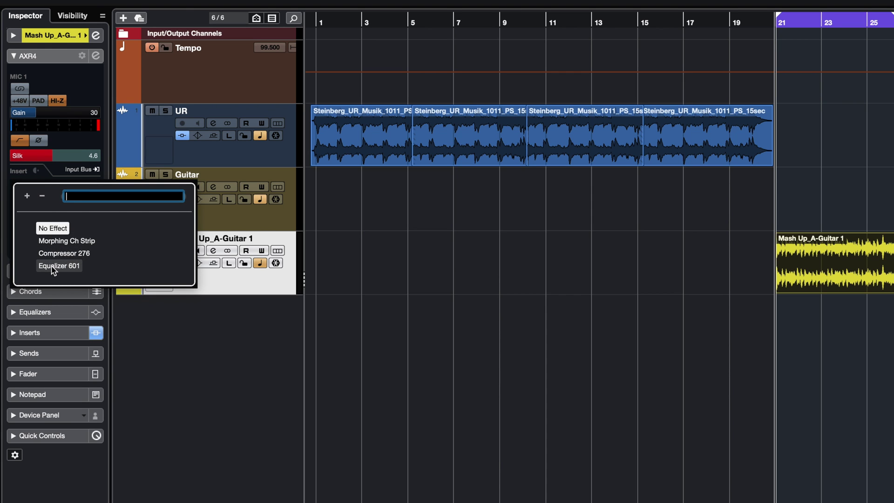
# Dismiss the insert list, drag MIC 1's Reverb Send to -19.50 and keep REV-X Plate.
pyautogui.click(135, 302)
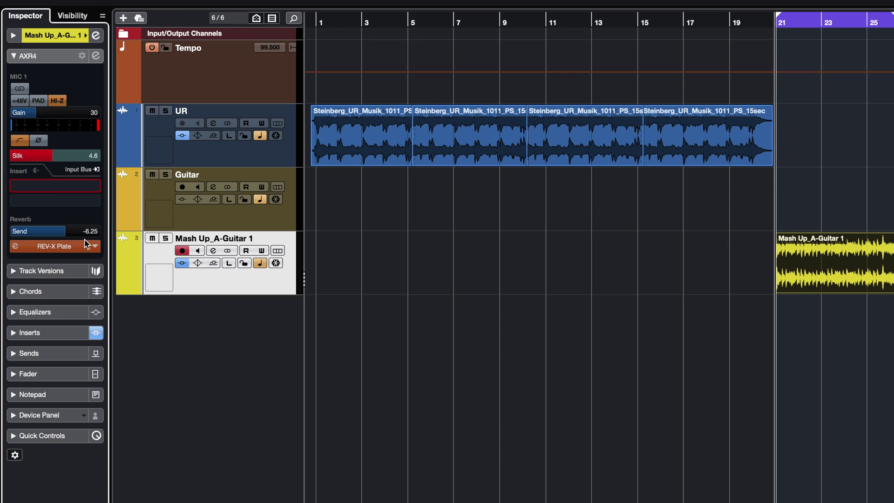
pyautogui.moveTo(19, 232); pyautogui.dragTo(41, 232)
pyautogui.click(54, 246)
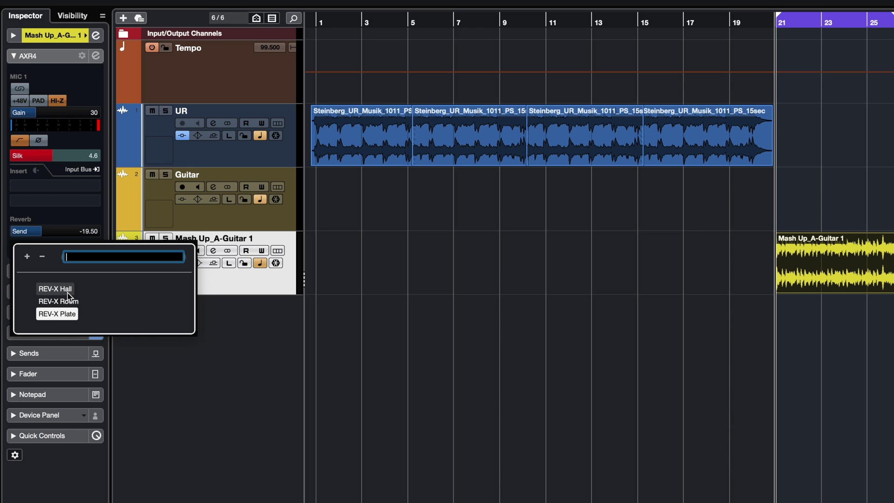
pyautogui.click(56, 314)
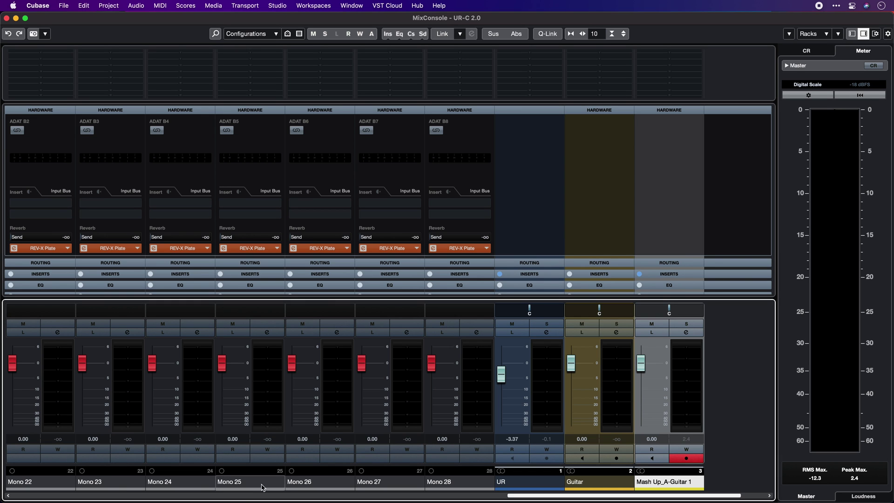
# Scroll the MixConsole to Mono 1, reveal the Strip row, and link MIC 1/2 as a pair.
pyautogui.moveTo(521, 496); pyautogui.dragTo(27, 496)
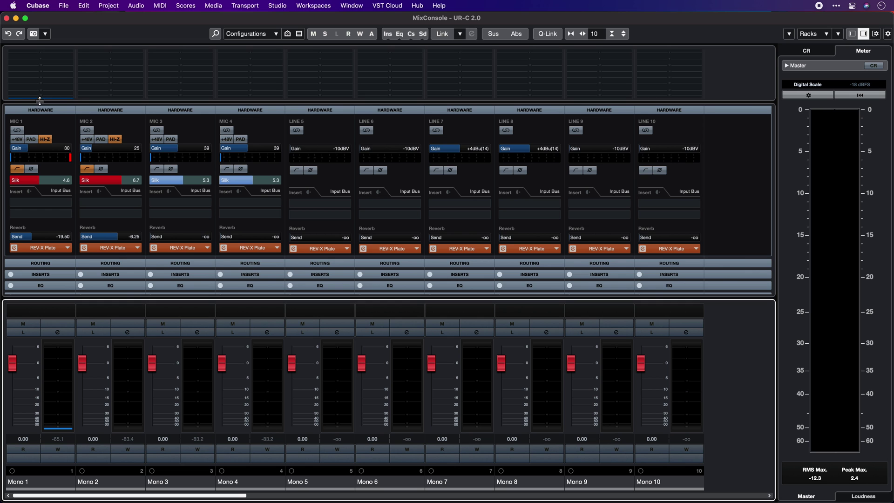
pyautogui.moveTo(40, 101)
pyautogui.mouseDown()
pyautogui.moveTo(35, 179)
pyautogui.moveTo(33, 90)
pyautogui.mouseUp()
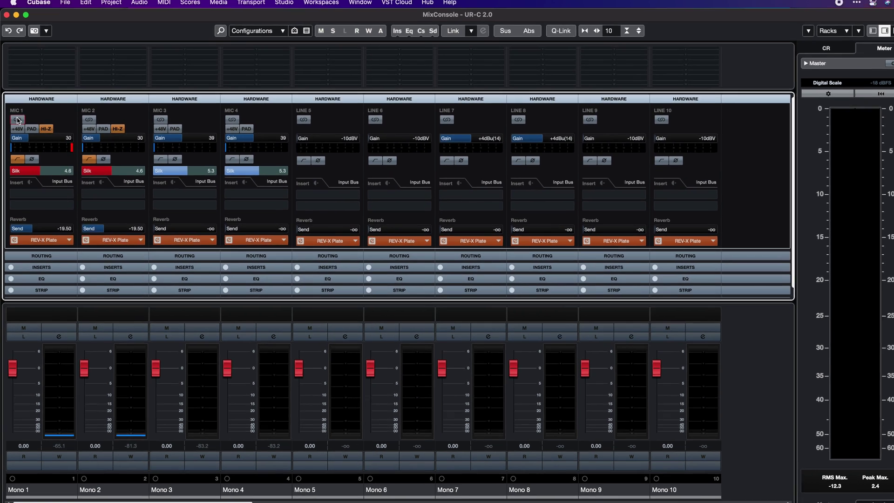
pyautogui.click(17, 120)
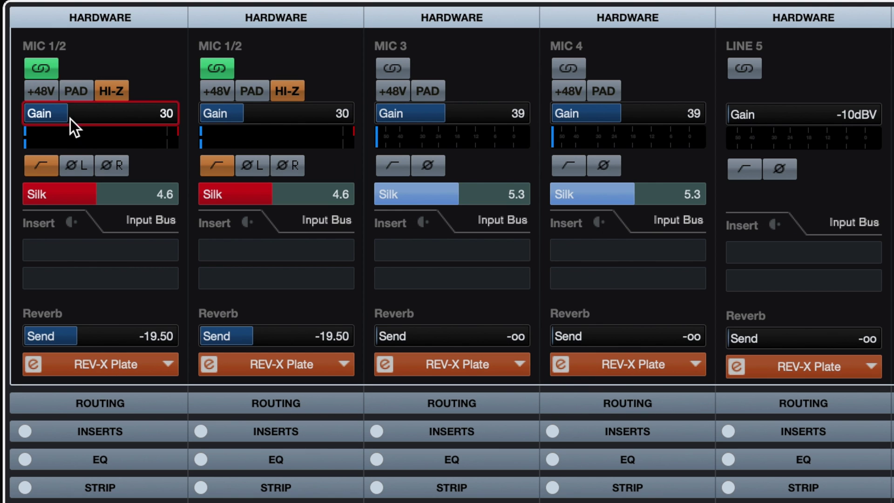
# Set MIC 1/2 gain to 27, with pad, Hi-Z, +48V and Low Cut off and ØR inverted.
pyautogui.moveTo(62, 112); pyautogui.dragTo(85, 113)
pyautogui.click(79, 88)
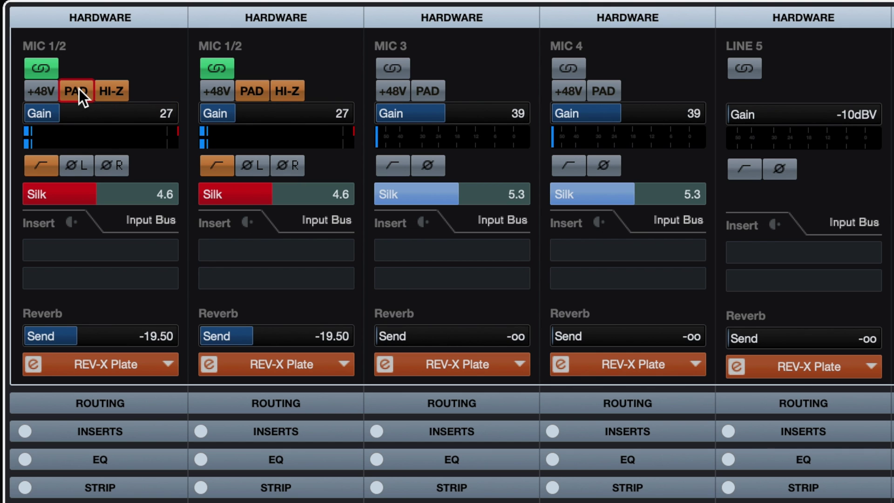
pyautogui.click(79, 89)
pyautogui.click(287, 95)
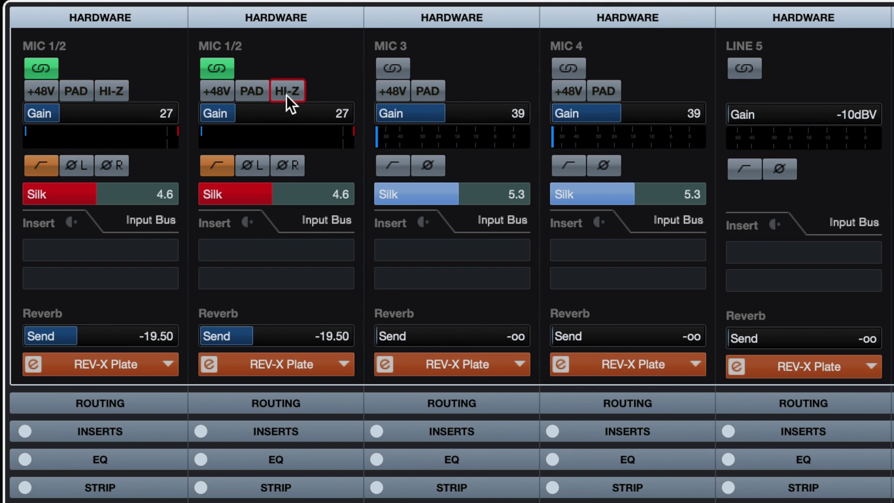
pyautogui.click(214, 89)
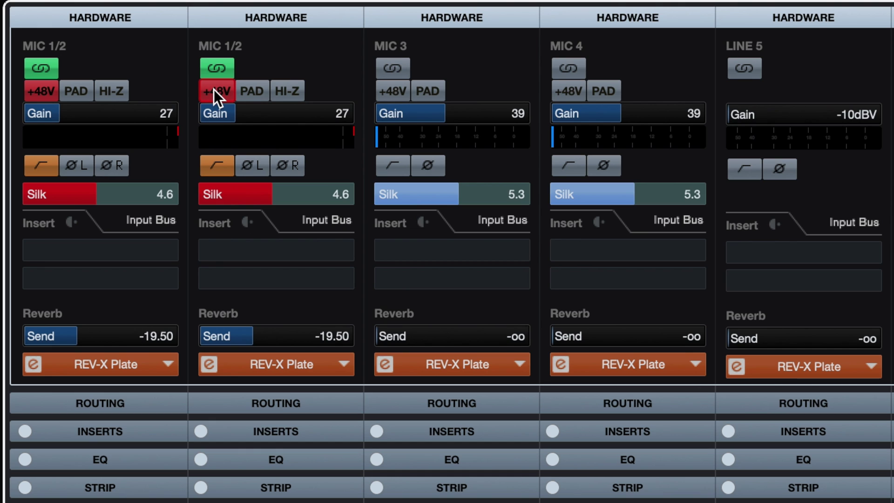
pyautogui.click(214, 89)
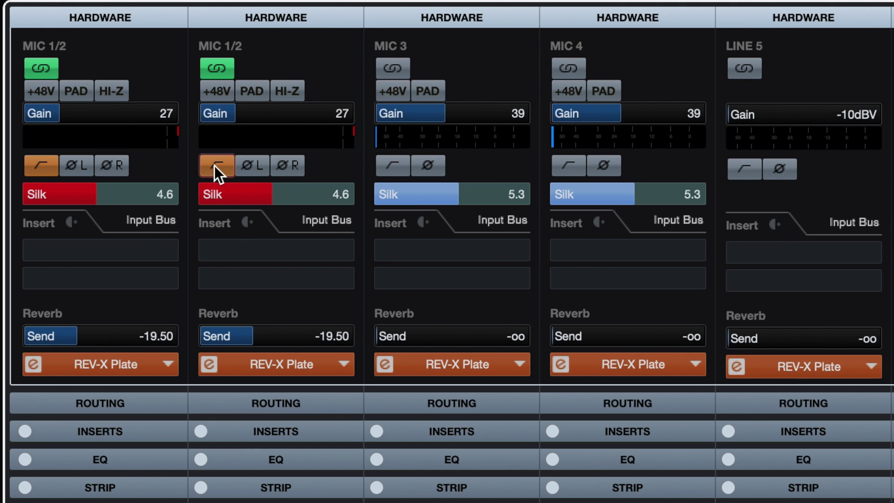
pyautogui.click(214, 166)
pyautogui.click(289, 163)
# Raise Silk on both mic inputs, try blue then red texture, and choose an input insert effect.
pyautogui.click(277, 187)
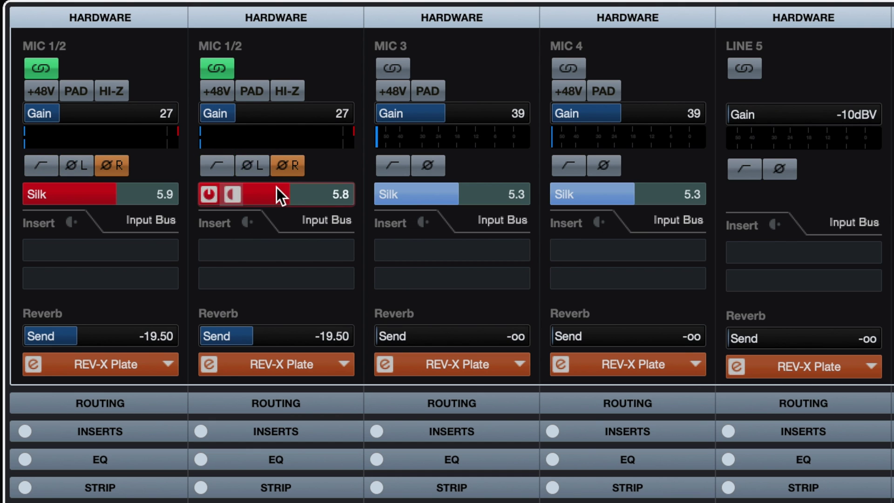
pyautogui.scroll(9, 276, 187)
pyautogui.click(233, 194)
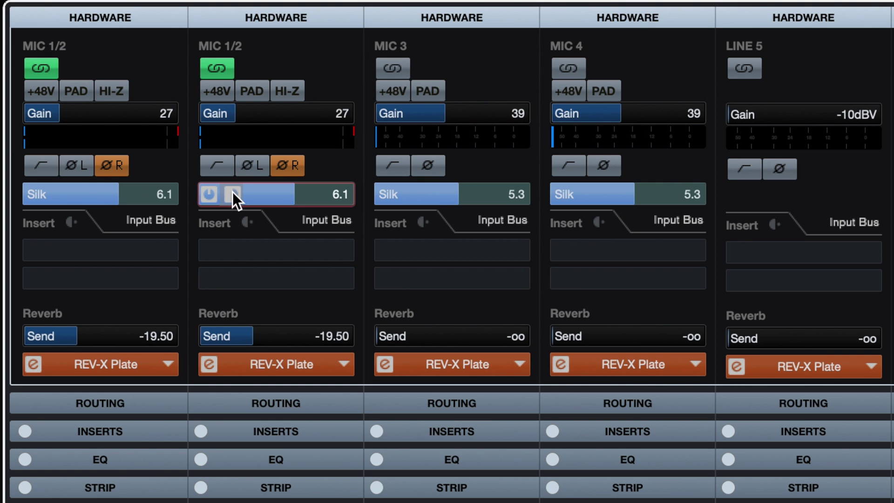
pyautogui.click(232, 193)
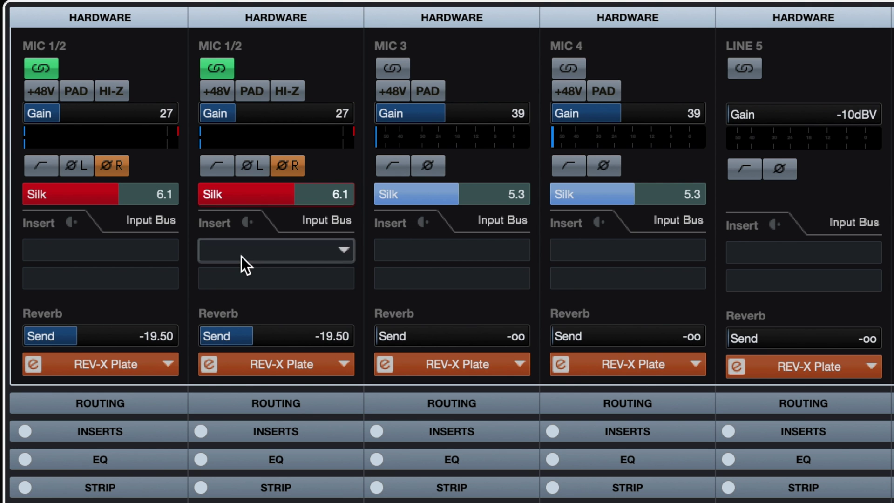
pyautogui.click(343, 250)
pyautogui.click(309, 353)
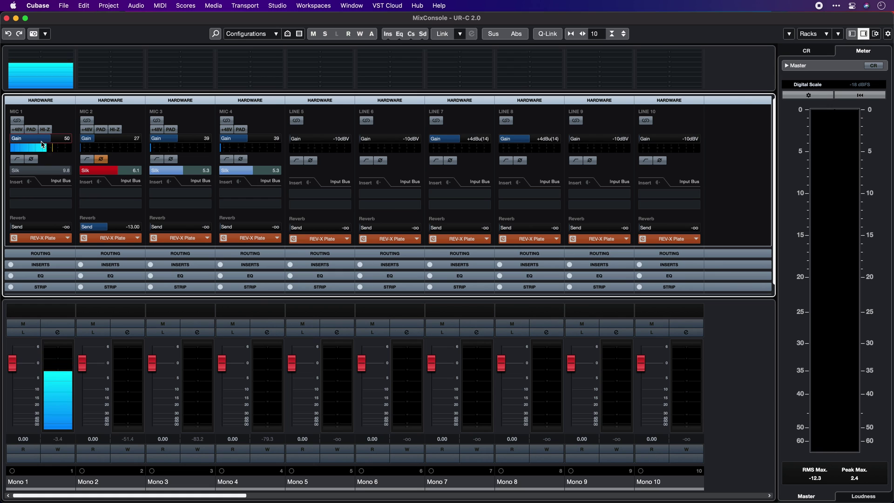
# Turn on MIC 1's Silk at 7.4 and give Equalizer 601 a boost at 80Hz, 2.50kHz and 12.5kHz.
pyautogui.click(14, 170)
pyautogui.scroll(-5, 43, 173)
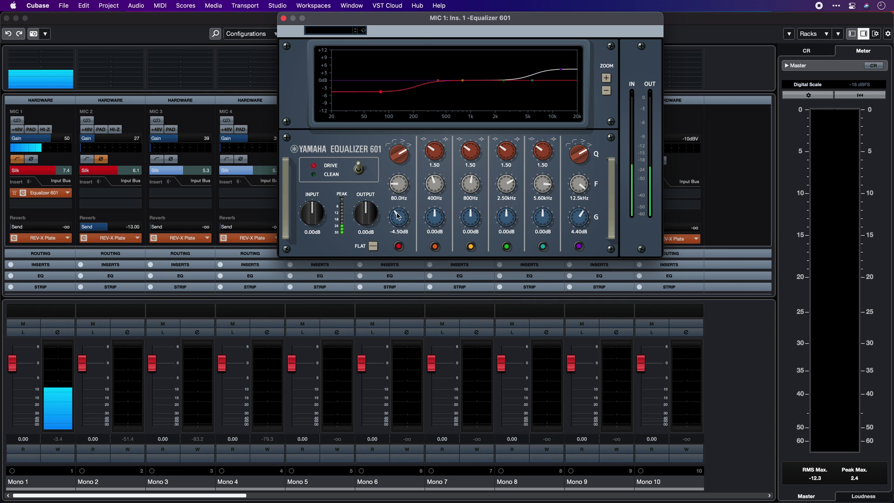
pyautogui.moveTo(405, 219); pyautogui.dragTo(406, 215)
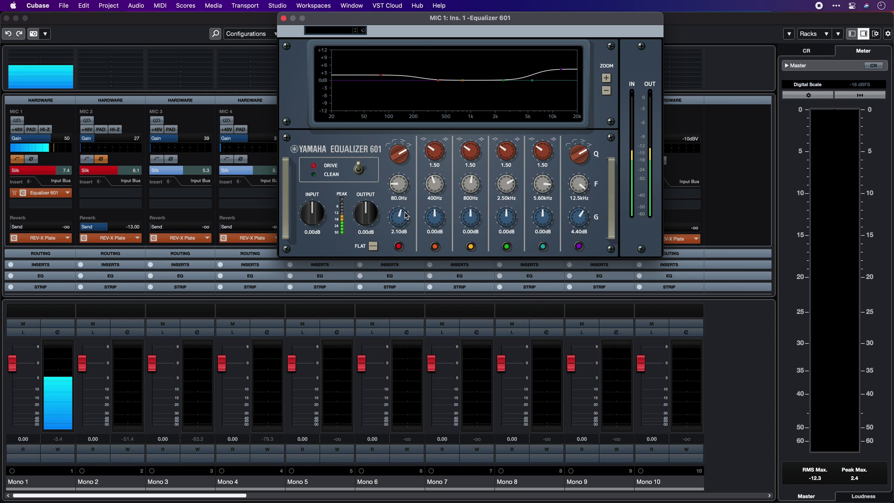
pyautogui.click(16, 228)
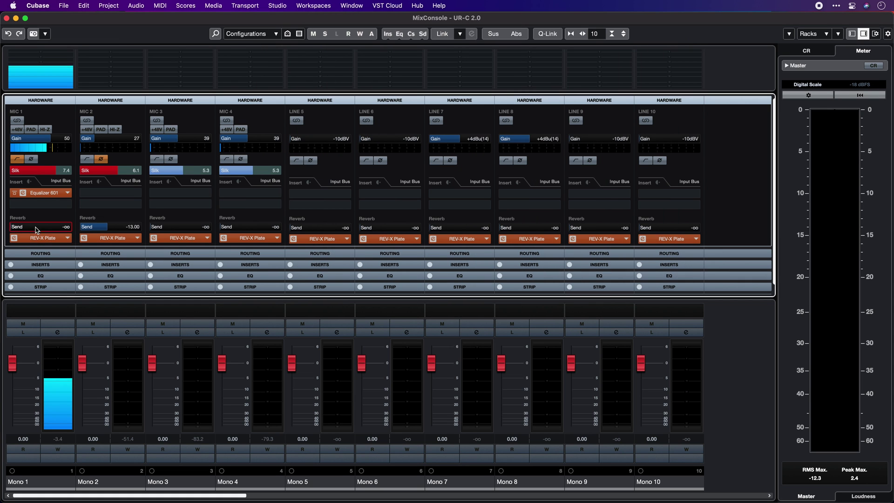
# Raise MIC 1's reverb send to -14.00 and compare LINE 8 levels, leaving it at +4dBu(14).
pyautogui.moveTo(44, 229); pyautogui.dragTo(63, 233)
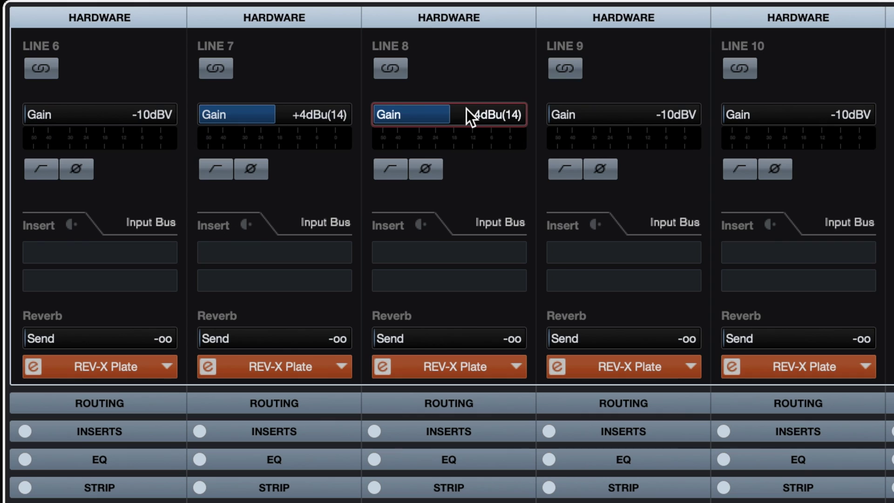
pyautogui.click(466, 108)
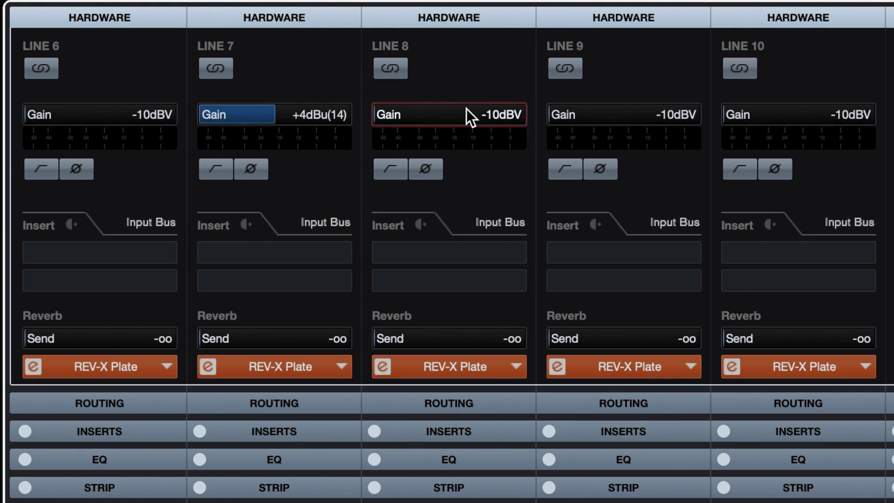
pyautogui.click(465, 108)
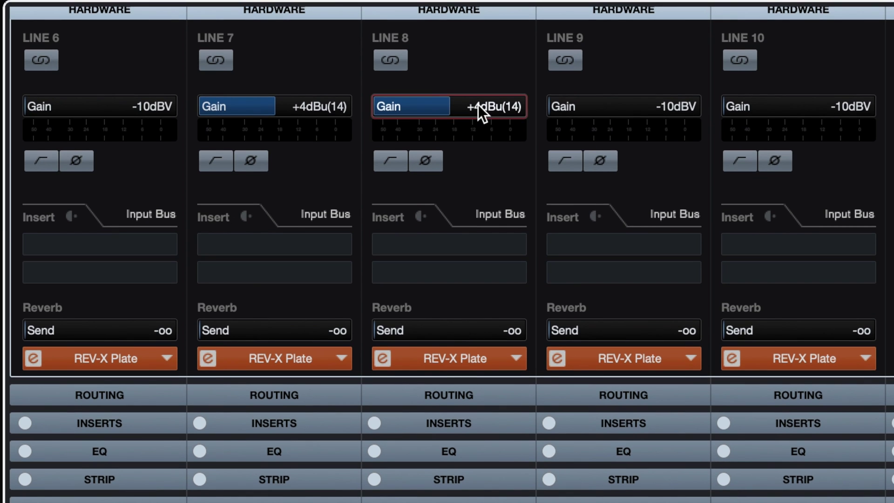
pyautogui.click(478, 113)
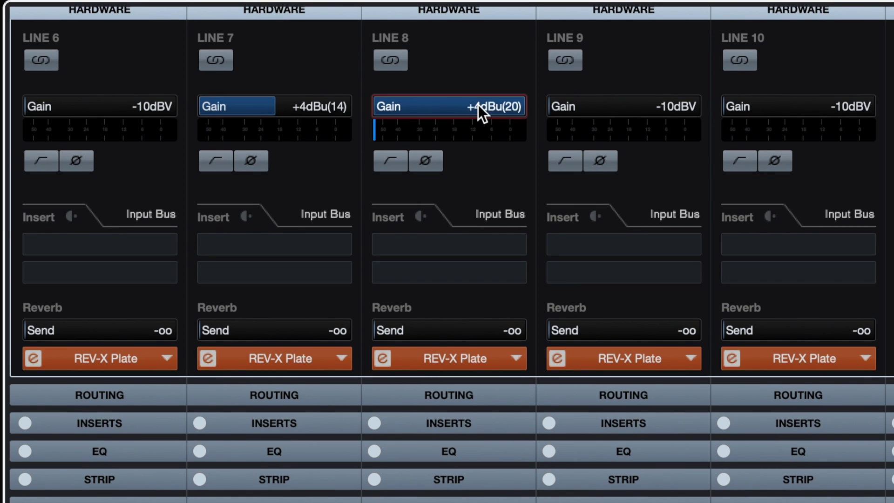
pyautogui.click(477, 106)
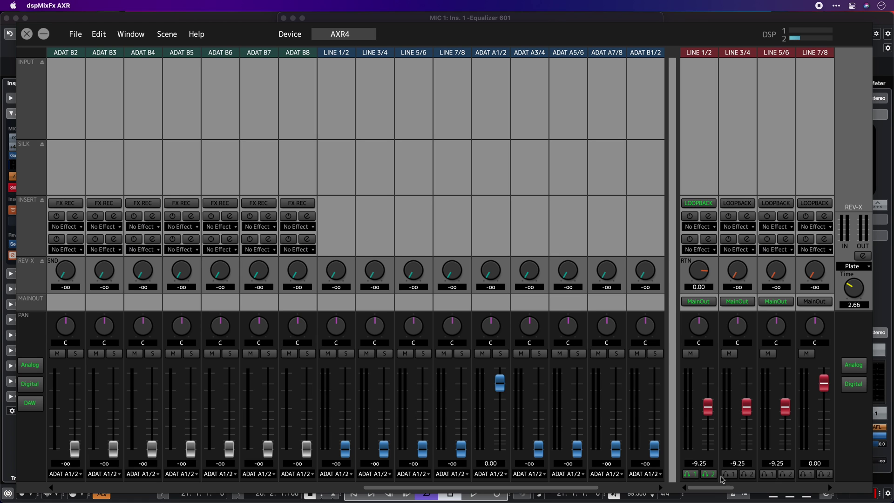
# Drag the dspMixFx section divider to widen the area showing the ADAT returns.
pyautogui.moveTo(711, 489); pyautogui.dragTo(731, 491)
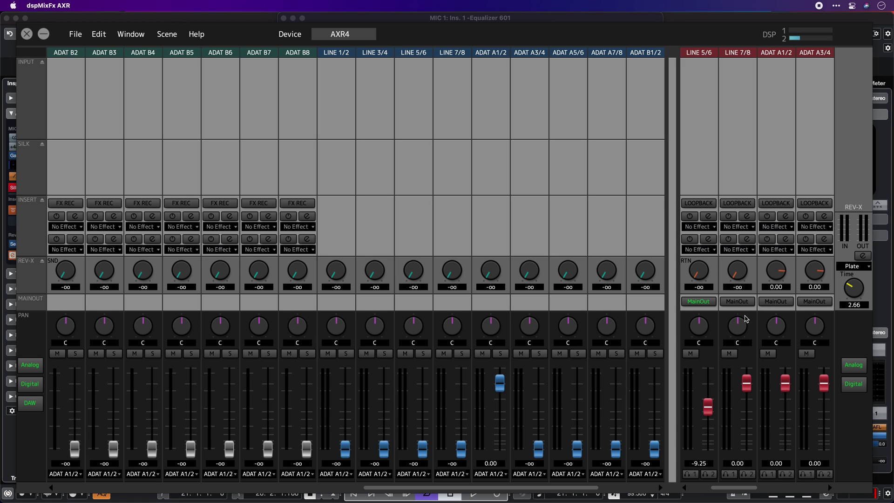